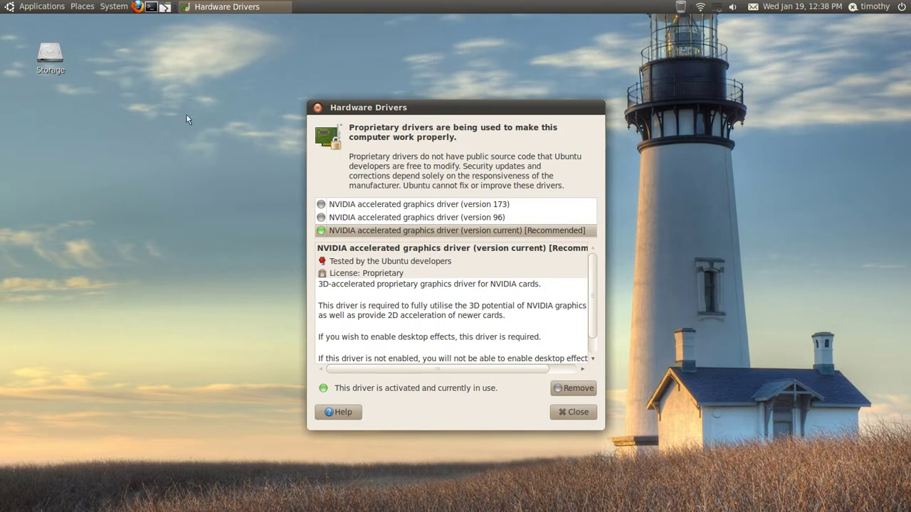
- Launch System Monitor from the Administration menu, then close it
click(114, 6)
mouse_move(142, 40)
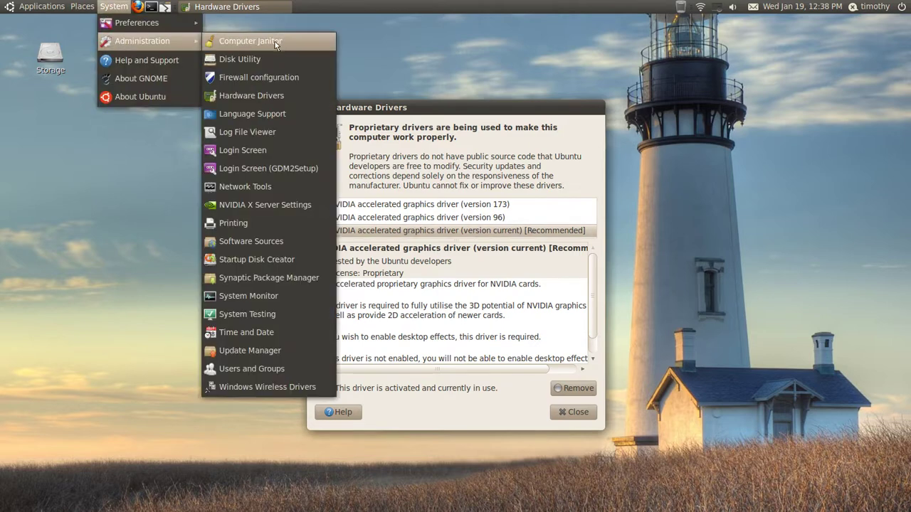
click(280, 294)
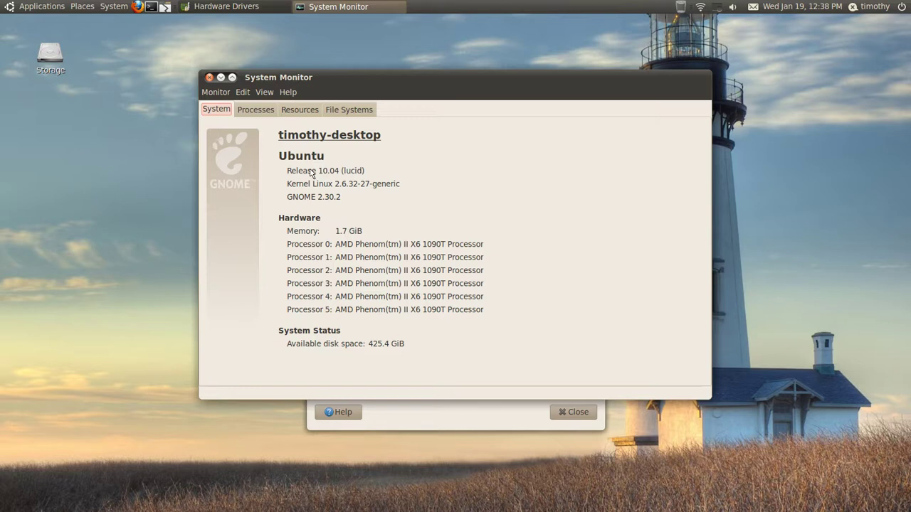
click(209, 77)
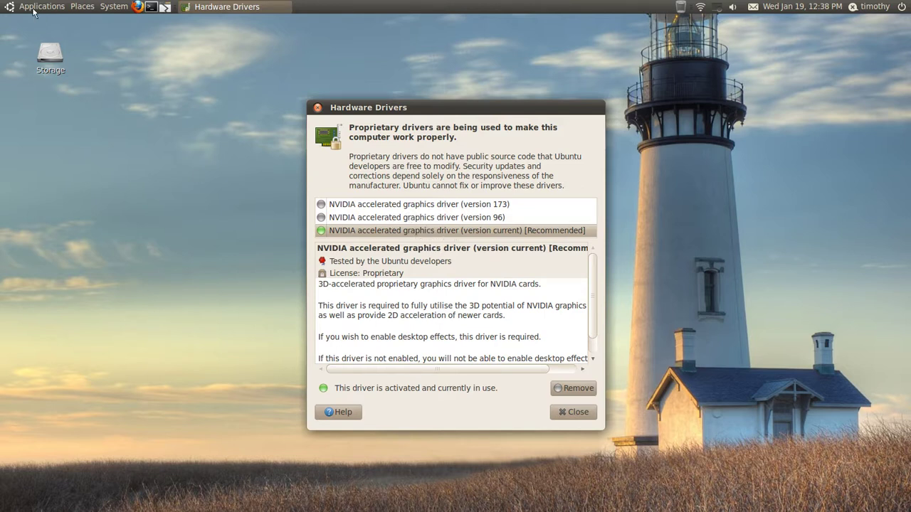
- Open the Ubuntu Software Center, search for 'jock', then close it
click(33, 12)
click(53, 167)
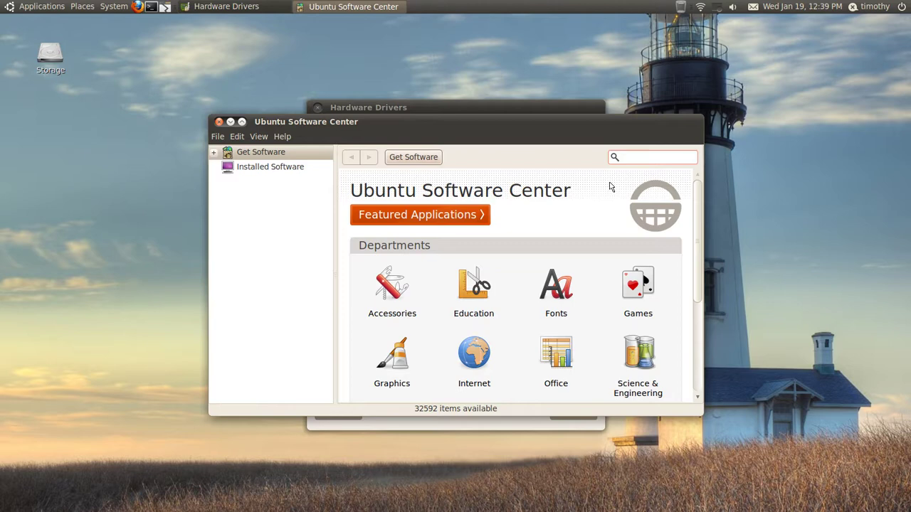
text(jo)
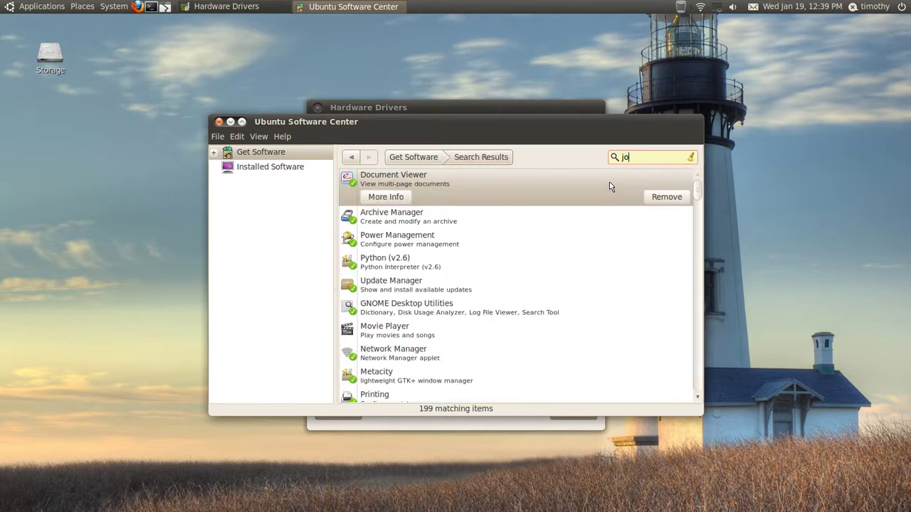
text(ck)
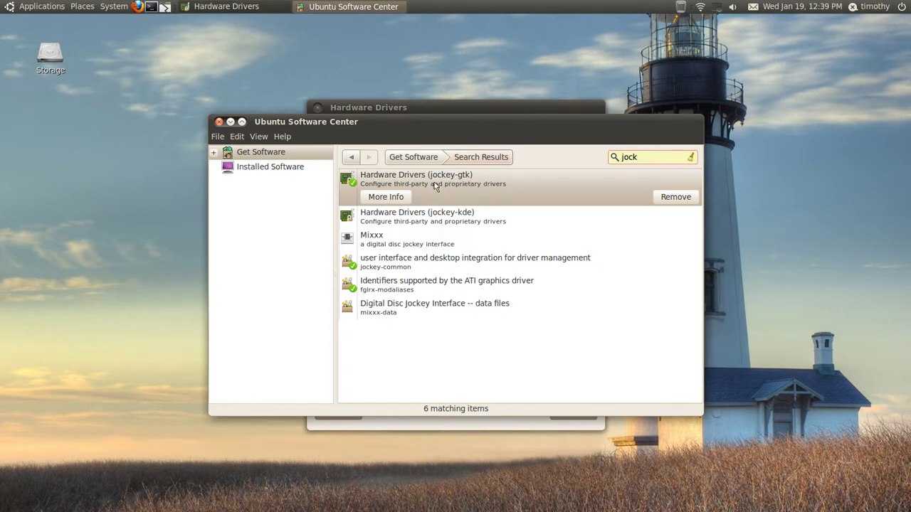
click(218, 122)
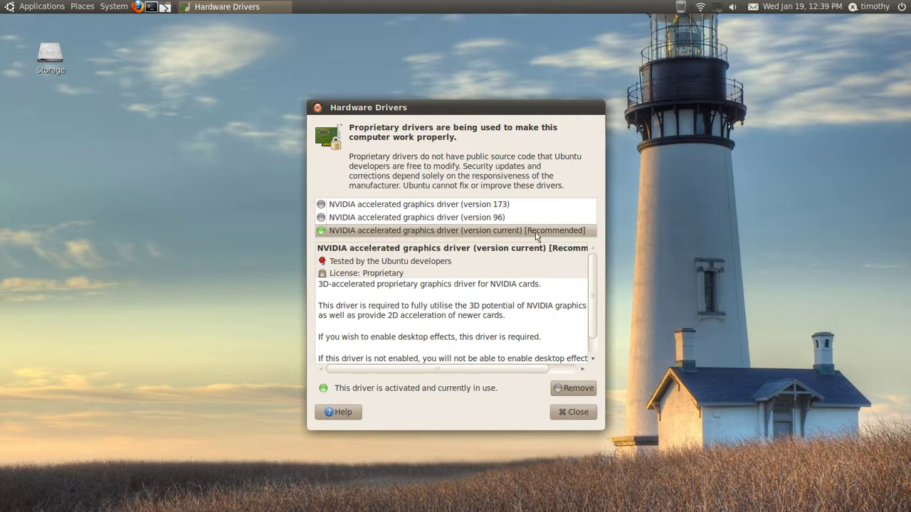
- Compare the version 96, version 173 and current NVIDIA driver rows, then close Hardware Drivers
click(455, 218)
click(456, 205)
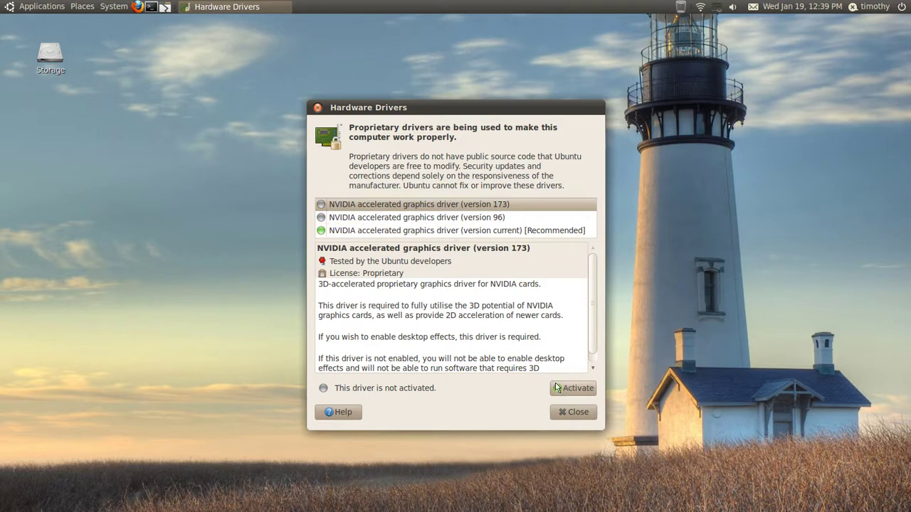
click(430, 234)
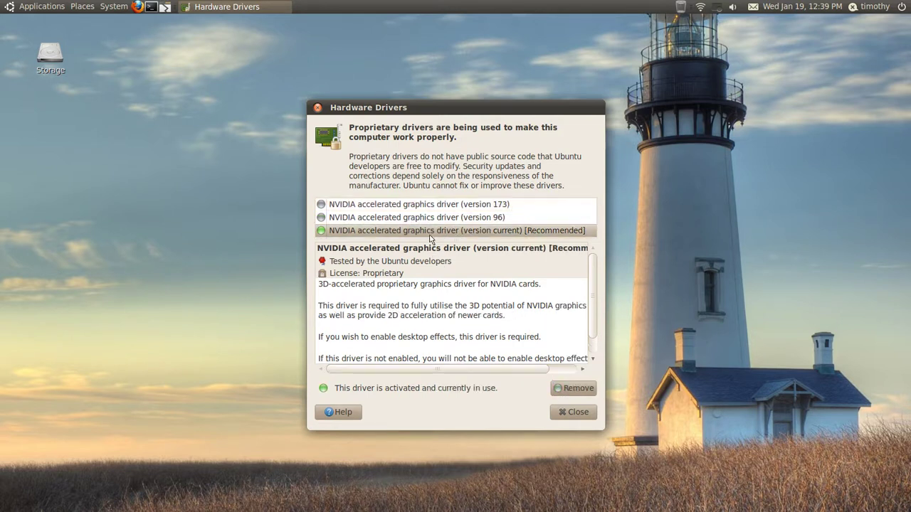
click(574, 414)
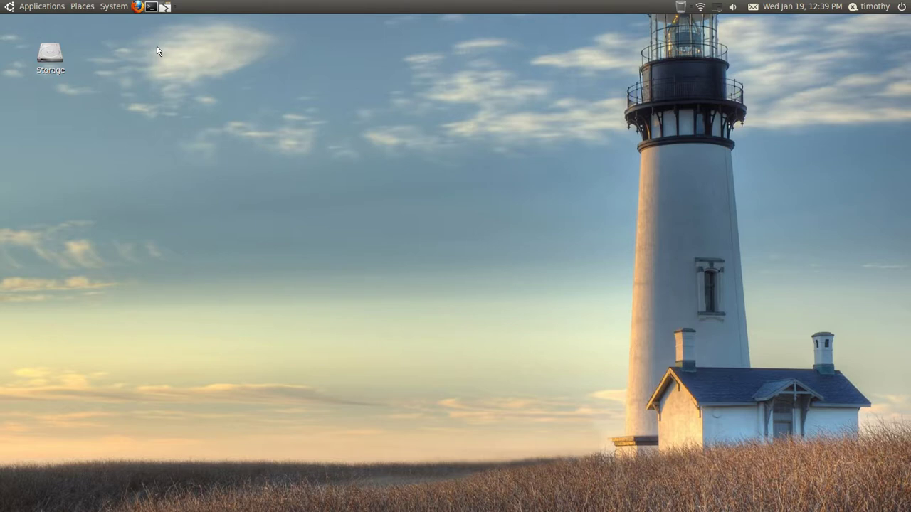
- Launch Firefox and search Google for 'nvidia'
click(137, 6)
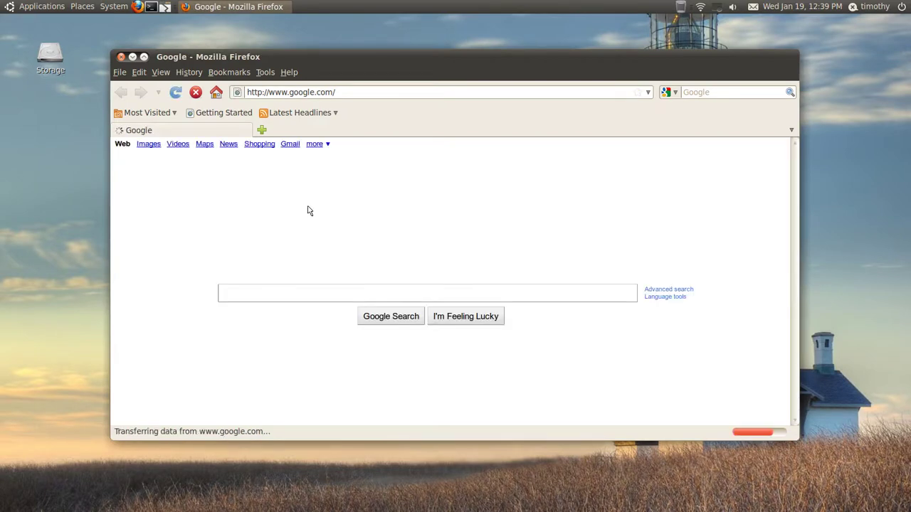
text(n)
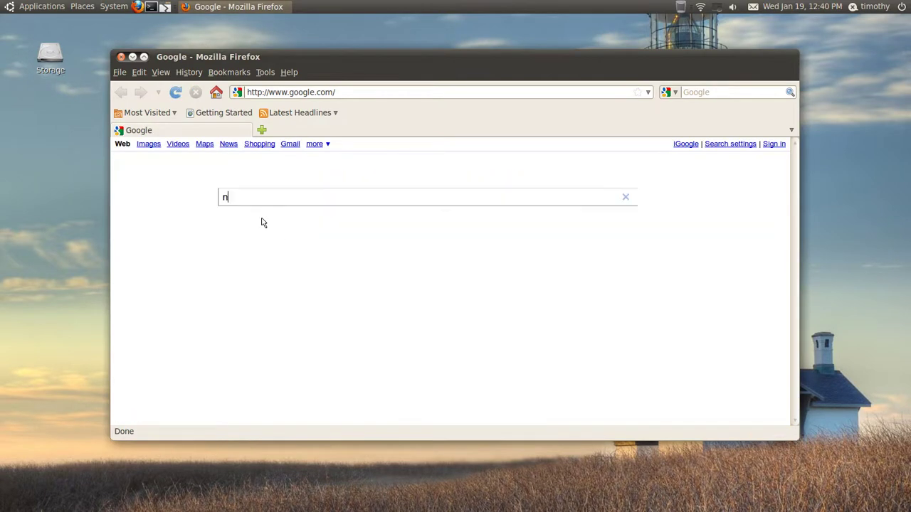
text(vidia)
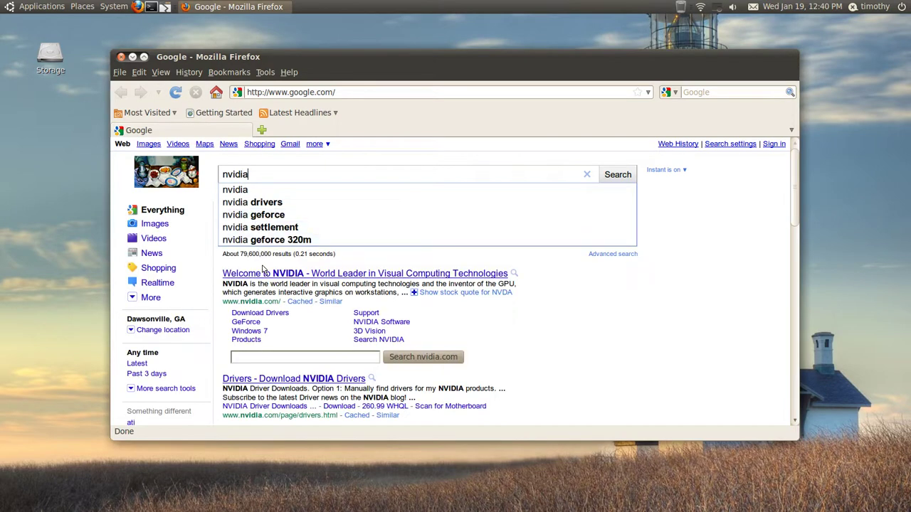
- Search NVIDIA's driver downloads for GeForce 7 Series on Linux 32-bit
click(264, 315)
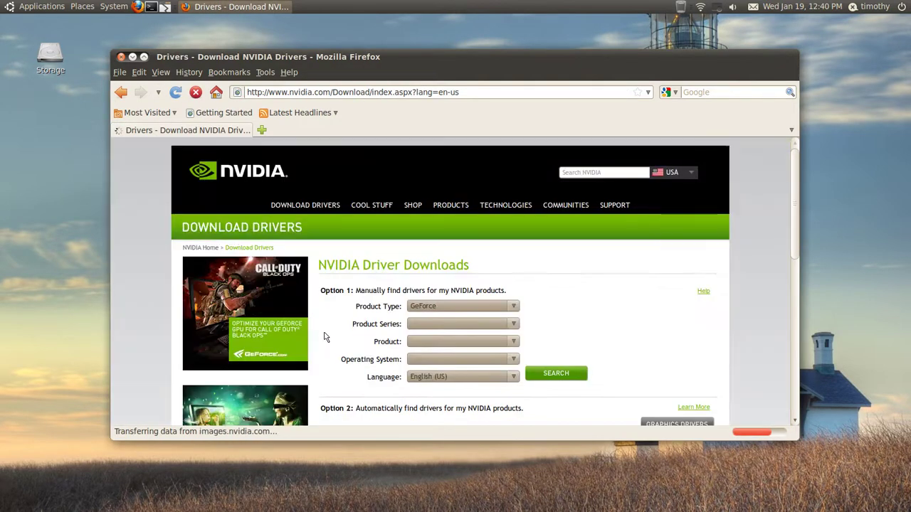
scroll(560, 301, down, 1)
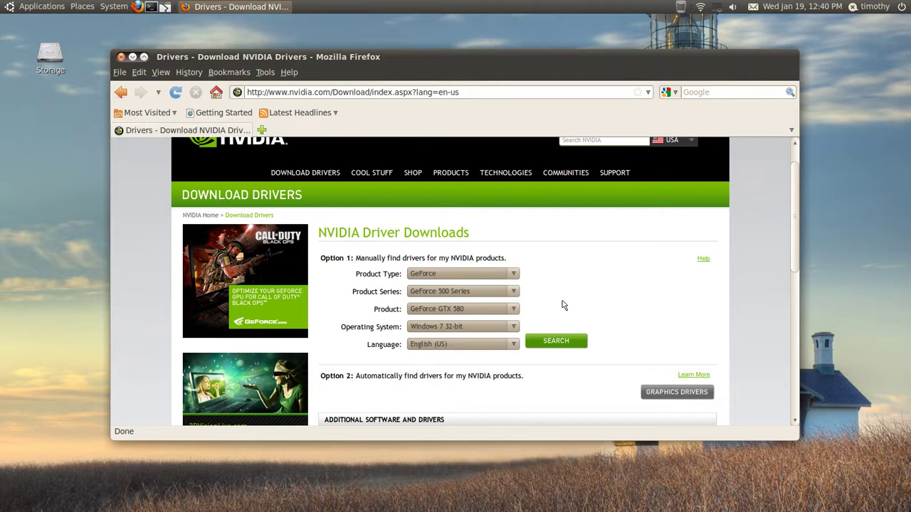
click(515, 294)
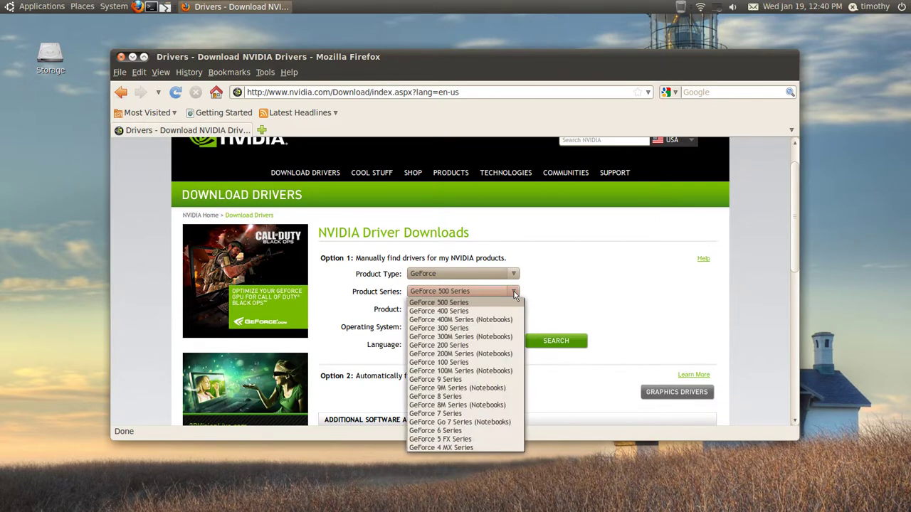
click(499, 414)
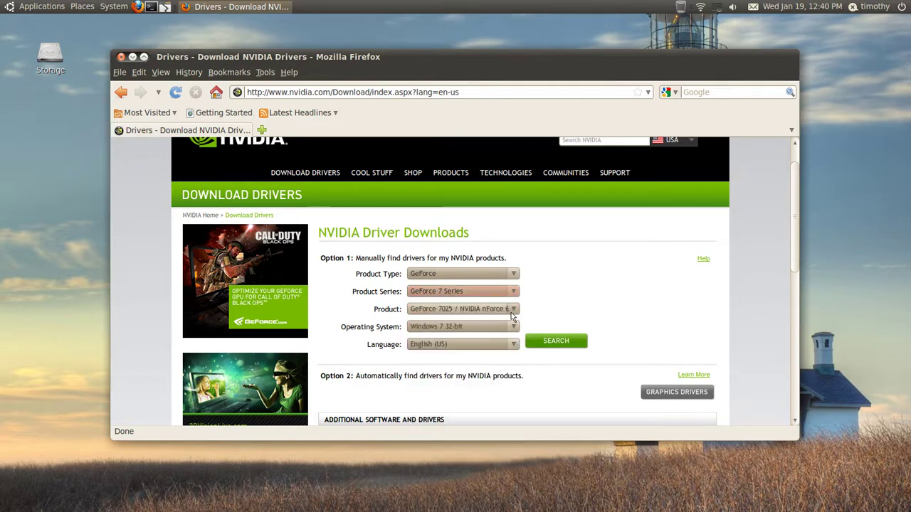
click(509, 325)
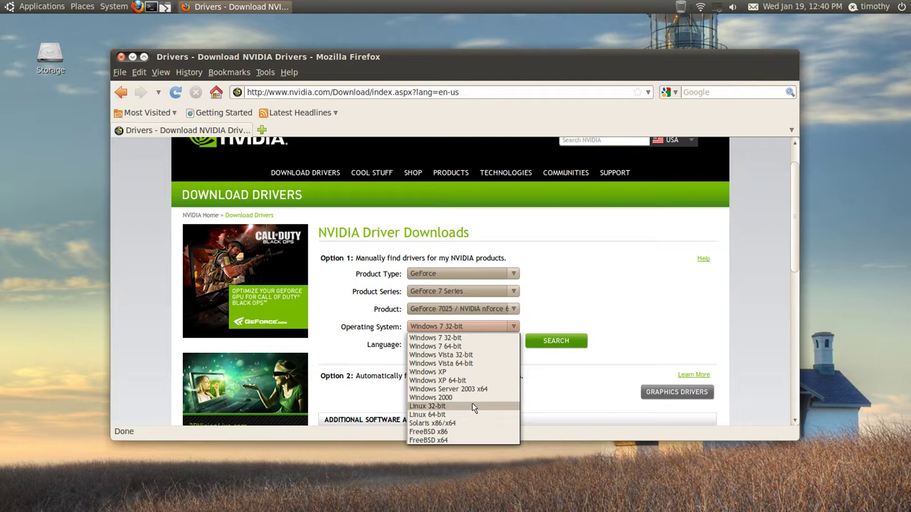
click(474, 407)
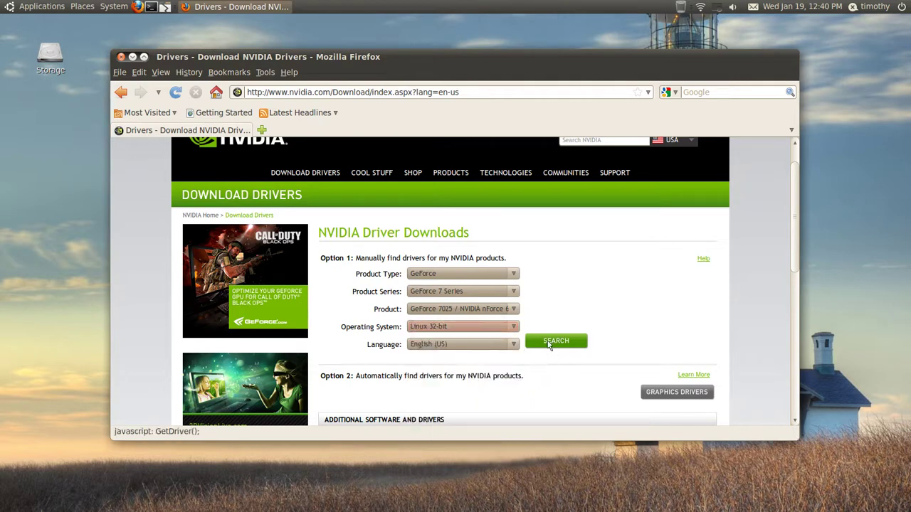
click(512, 310)
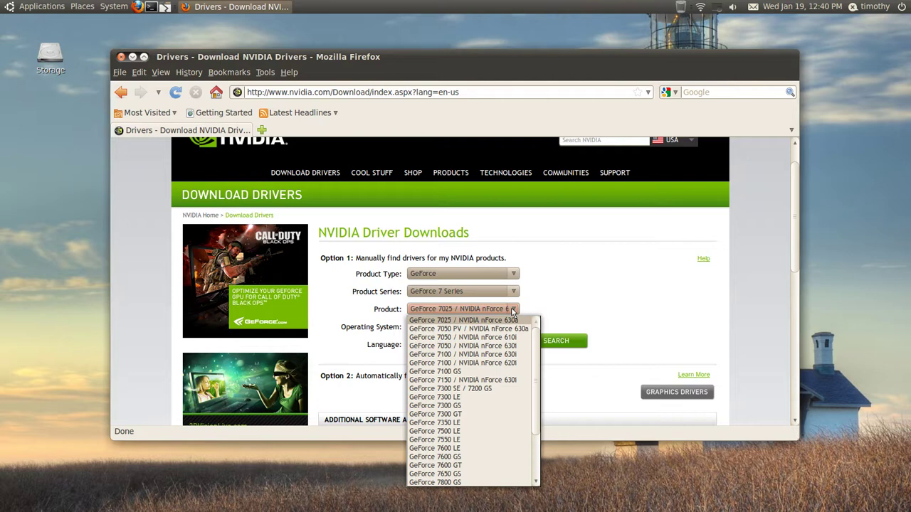
click(515, 312)
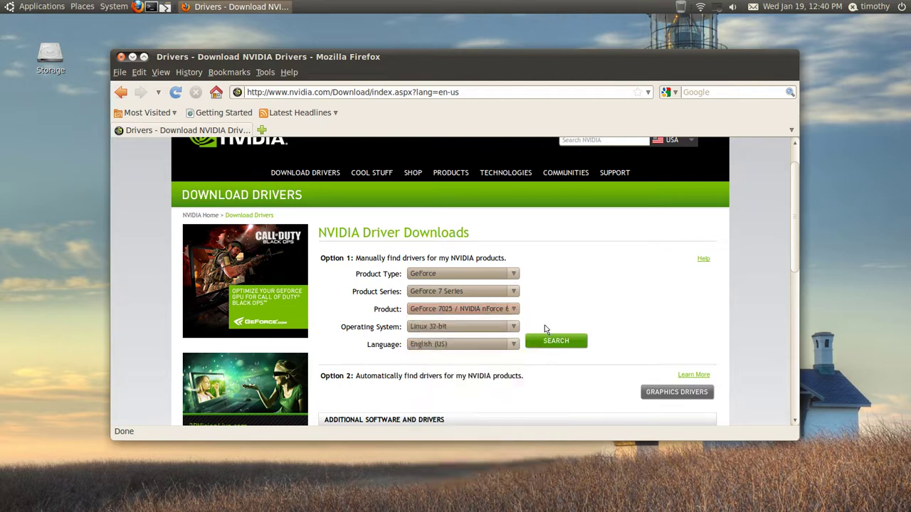
click(553, 343)
- Submit the driver search and show the 260.19.29 driver's Supported Products list
click(555, 344)
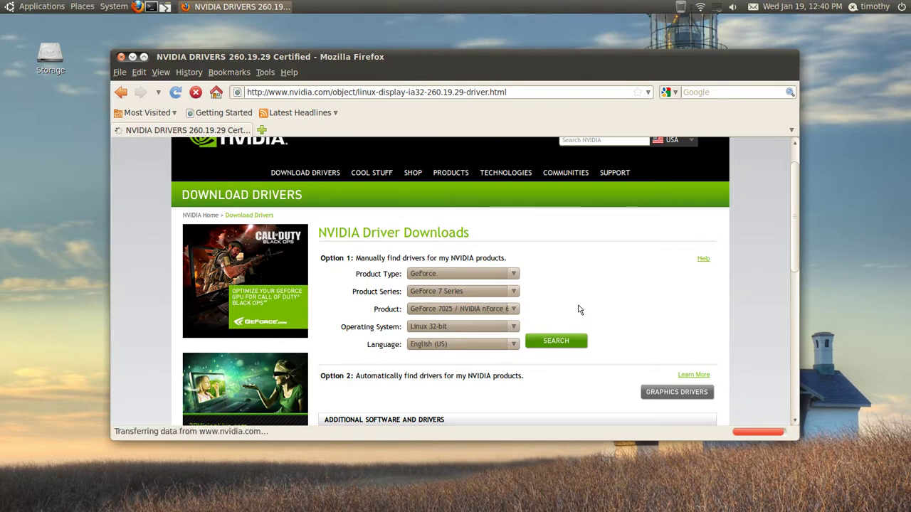
scroll(579, 309, down, 3)
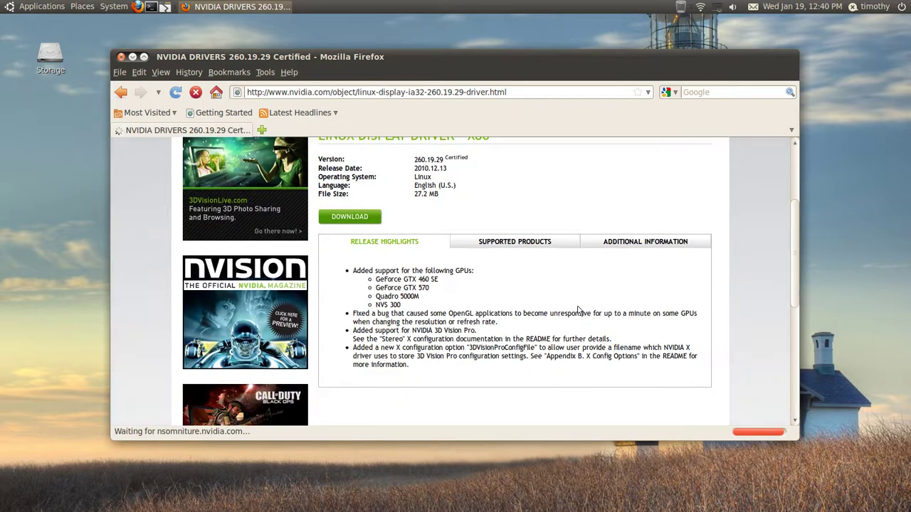
click(513, 242)
- Scroll down through the supported GeForce series list and back up
scroll(558, 317, down, 2)
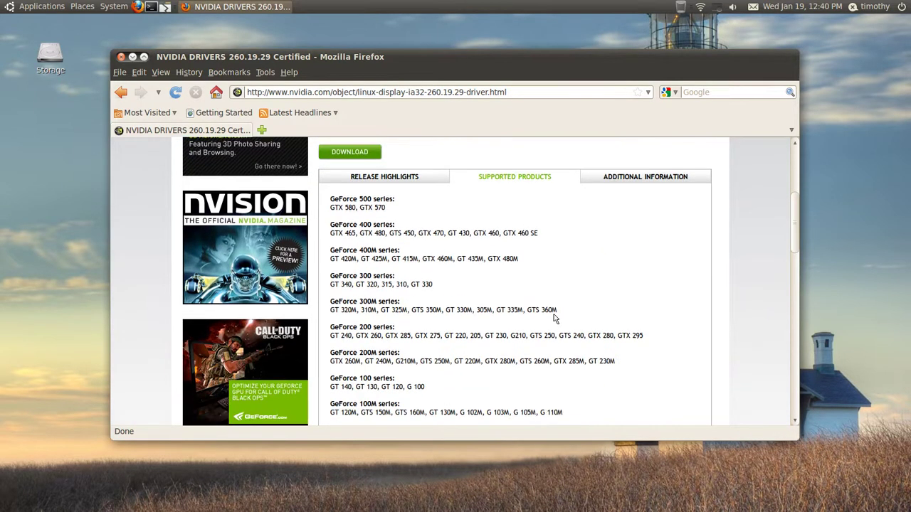
scroll(453, 288, down, 2)
scroll(453, 287, down, 1)
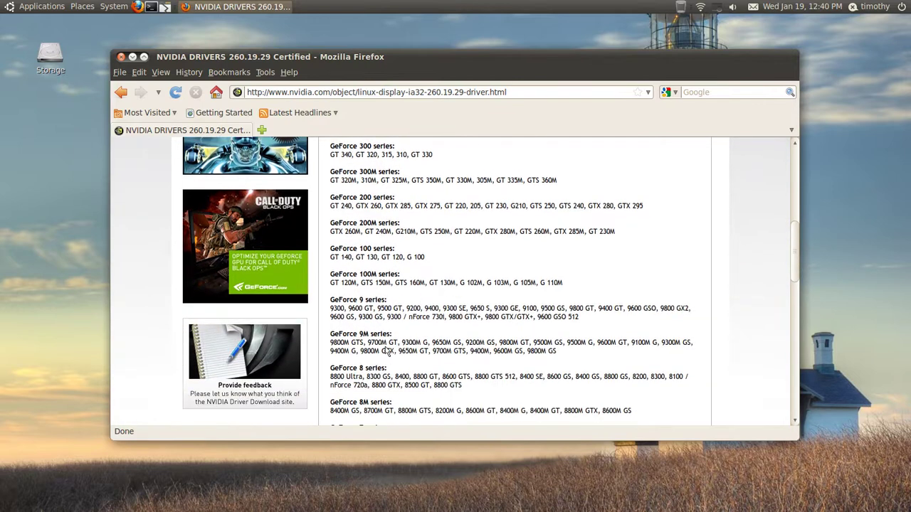
scroll(391, 320, down, 1)
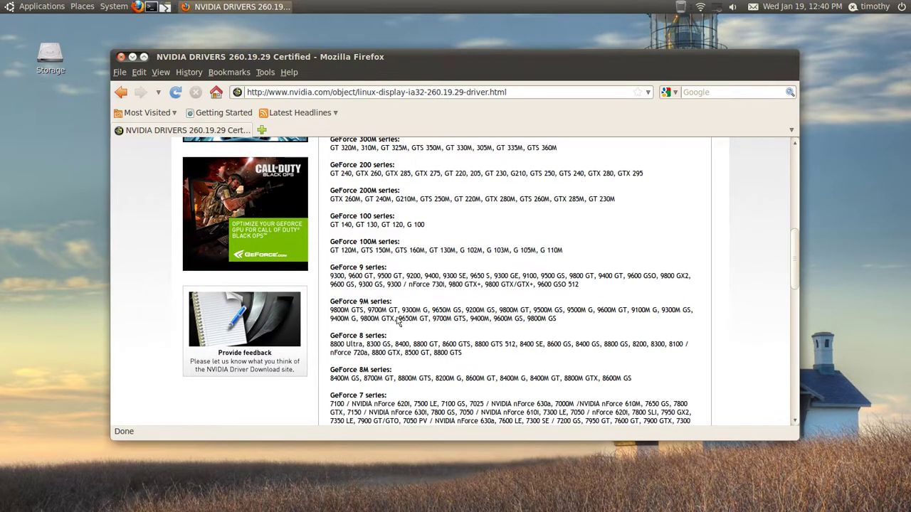
scroll(387, 315, down, 1)
scroll(395, 322, down, 1)
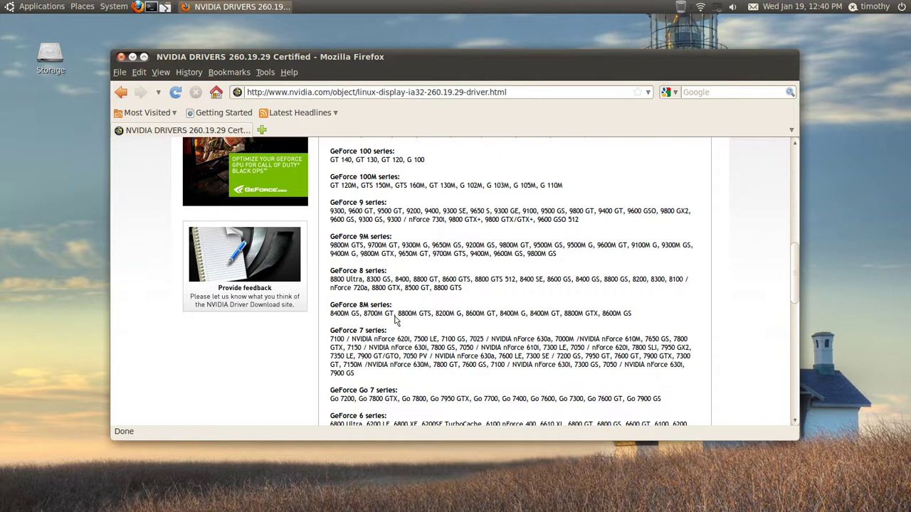
scroll(406, 324, down, 3)
scroll(427, 329, up, 1)
scroll(429, 330, up, 8)
scroll(429, 330, up, 1)
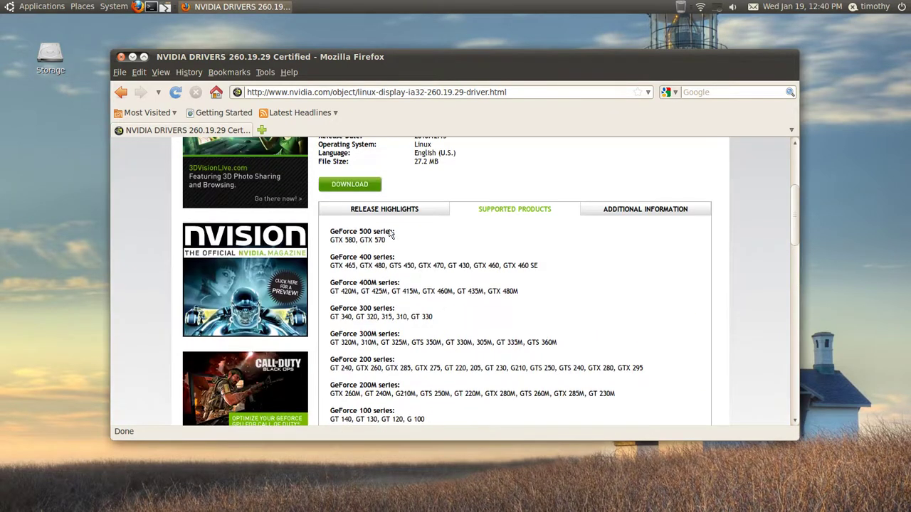
scroll(362, 190, up, 3)
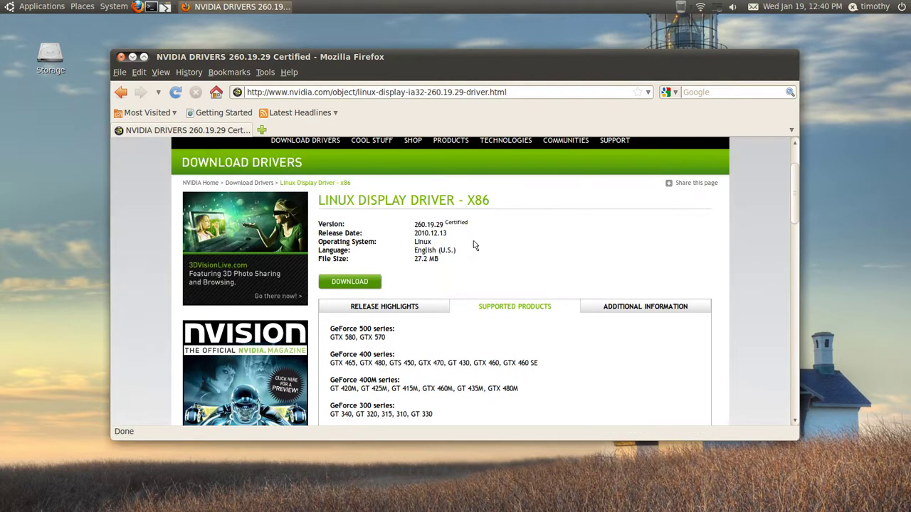
- Close Firefox, open a Terminal, change into Downloads and list its contents
click(121, 56)
click(151, 6)
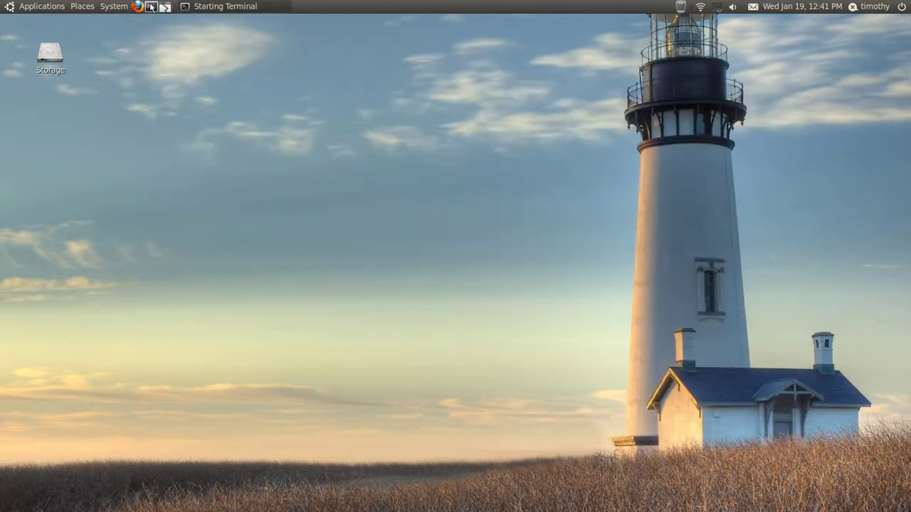
drag(284, 121, 408, 146)
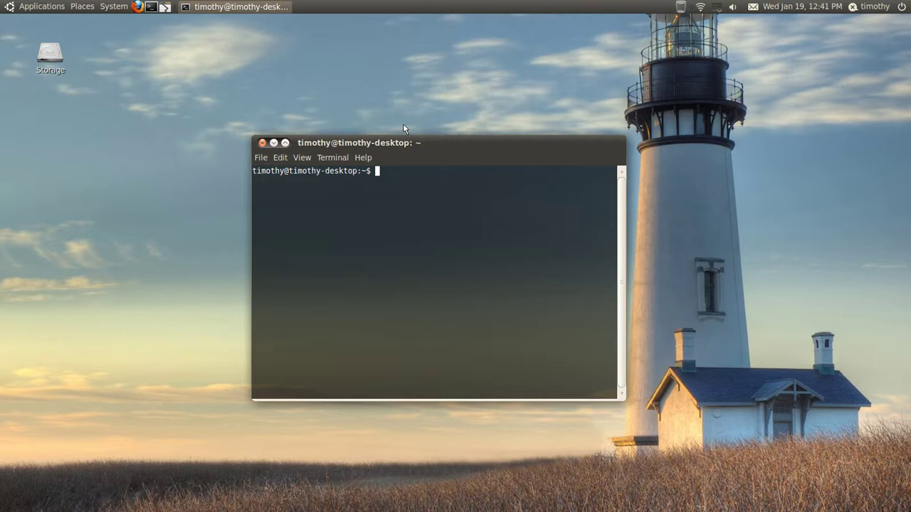
text(cd )
text(Do)
text(wnloads)
key(Return)
text(ls)
key(Return)
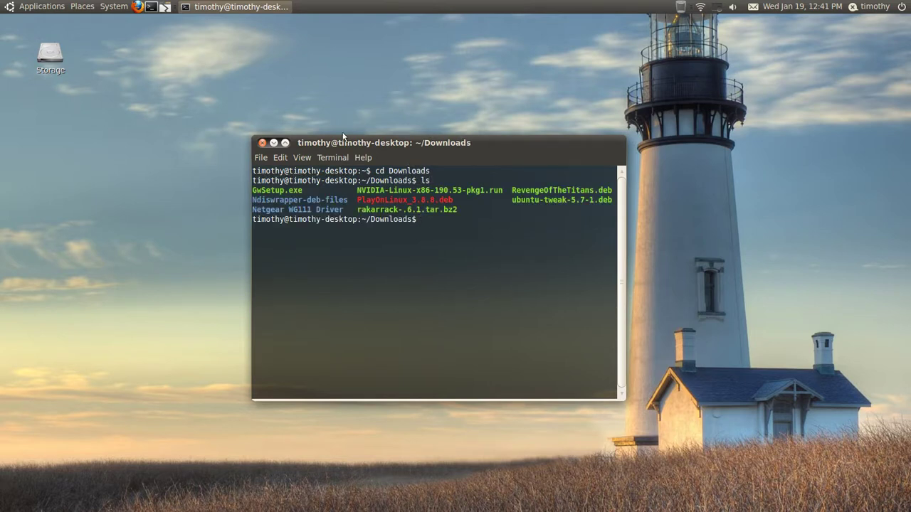
- Run the NVIDIA-Linux-x86-190.53-pkg1.run installer with 'sudo sh'
drag(357, 192, 375, 193)
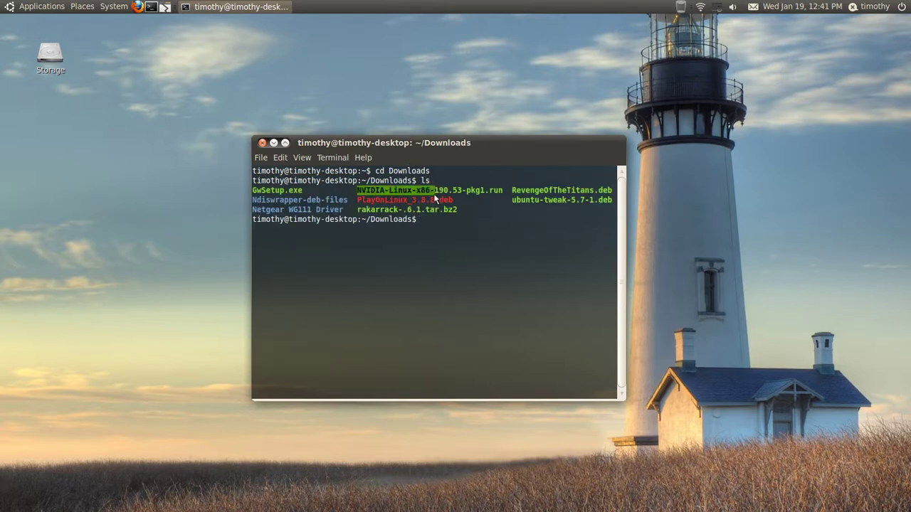
drag(434, 193, 474, 198)
drag(489, 193, 495, 192)
text(sud)
text(o sh NV)
key(Tab)
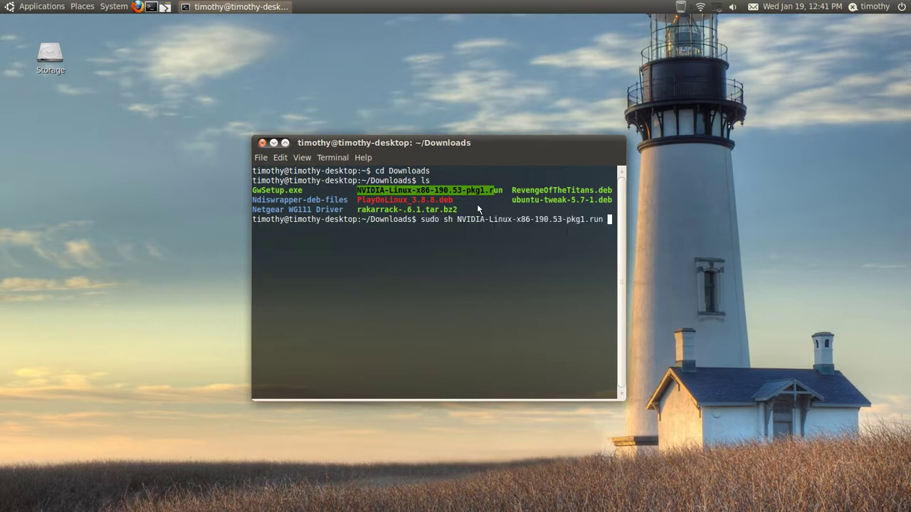
key(Return)
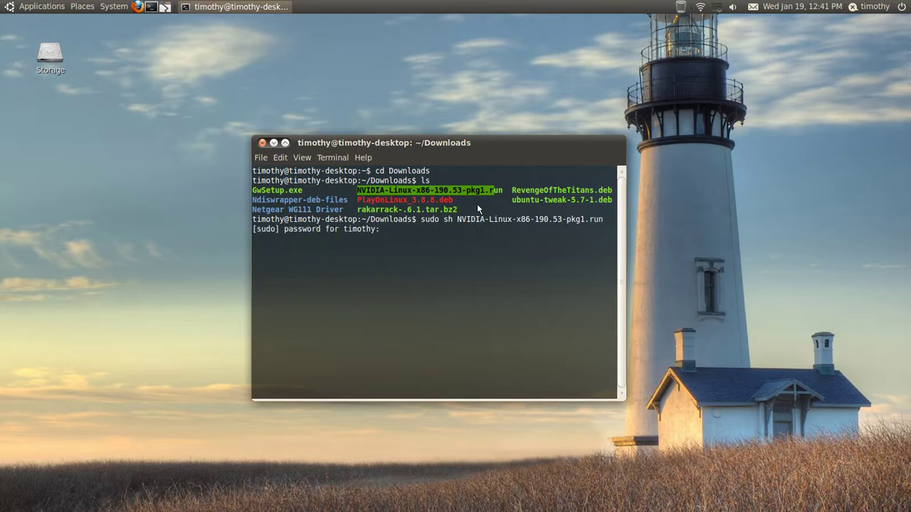
- Submit the sudo password, dismiss the X-server and installation-failed errors, then run clear
key(Return)
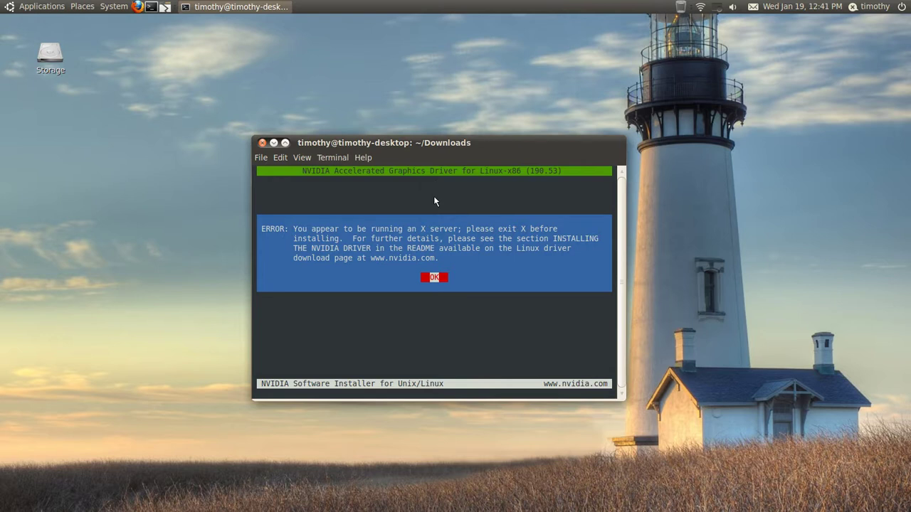
key(Return)
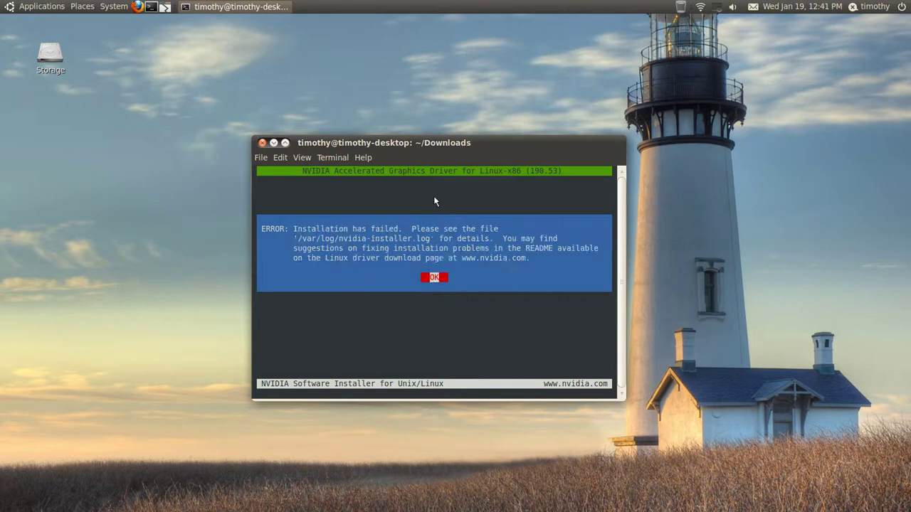
key(Return)
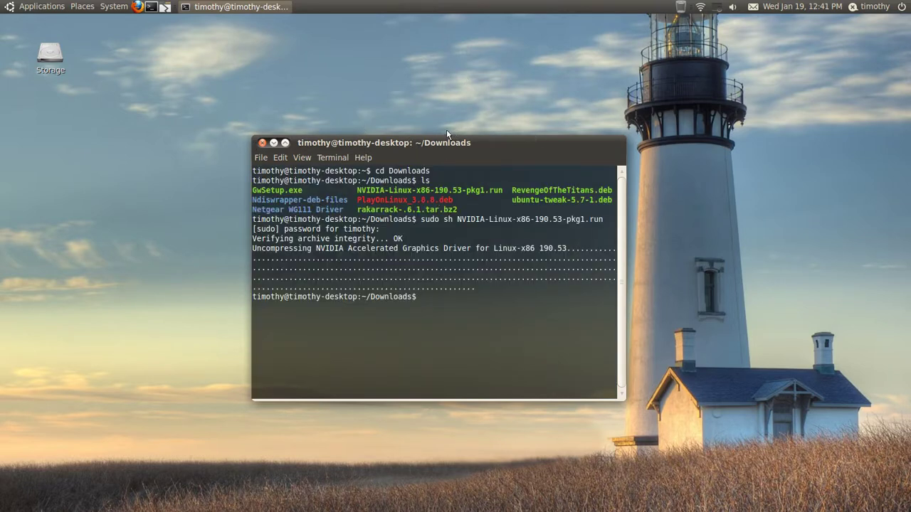
text(clear)
key(Return)
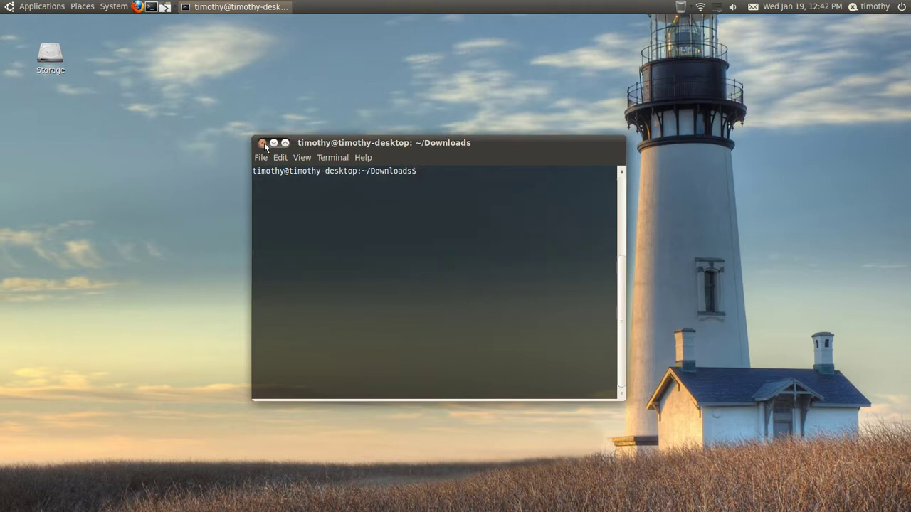
- Close the terminal window and dismiss the System > Administration menu, leaving the empty desktop
click(263, 142)
click(110, 5)
mouse_move(142, 40)
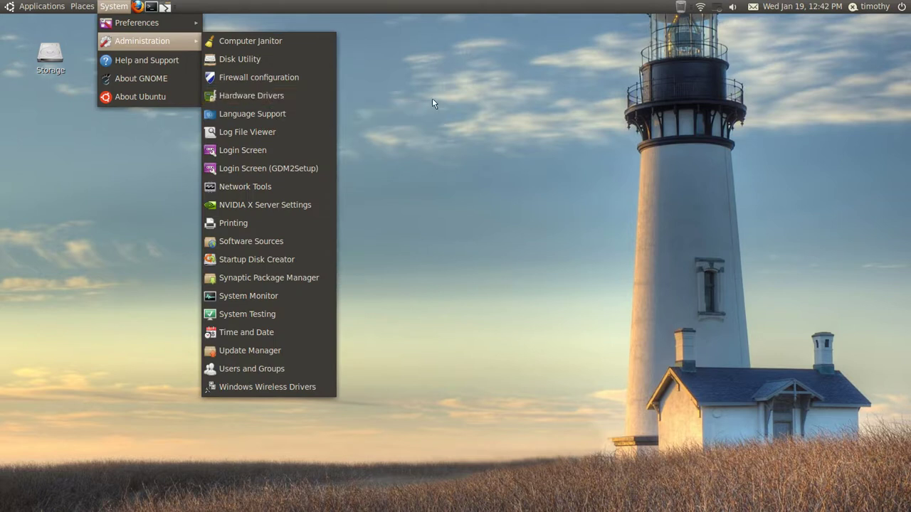
click(436, 102)
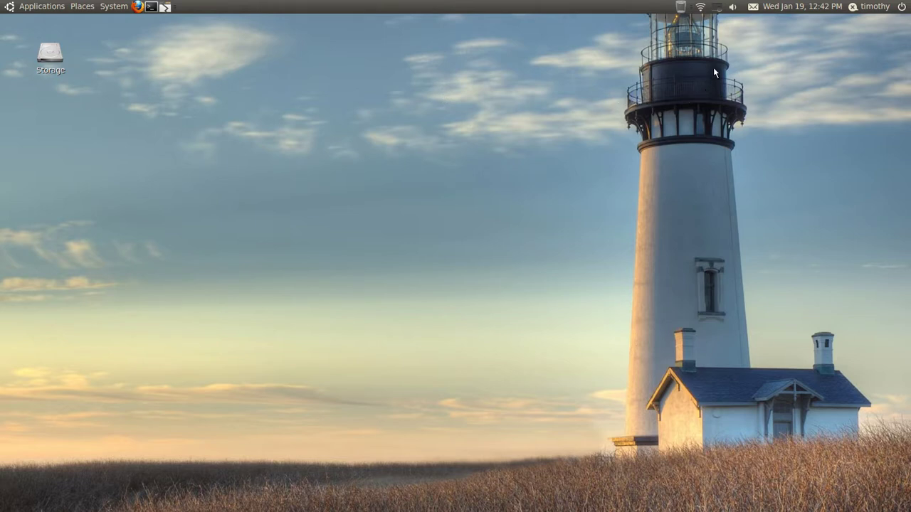
click(718, 8)
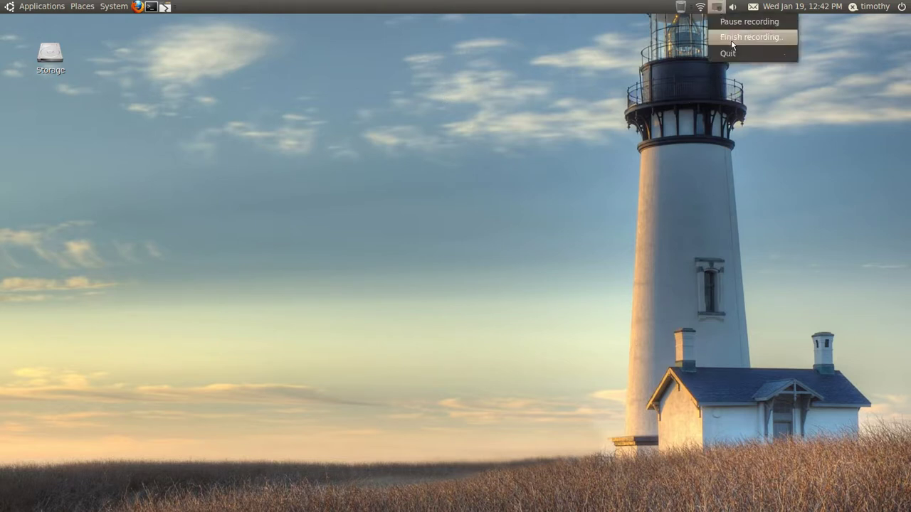